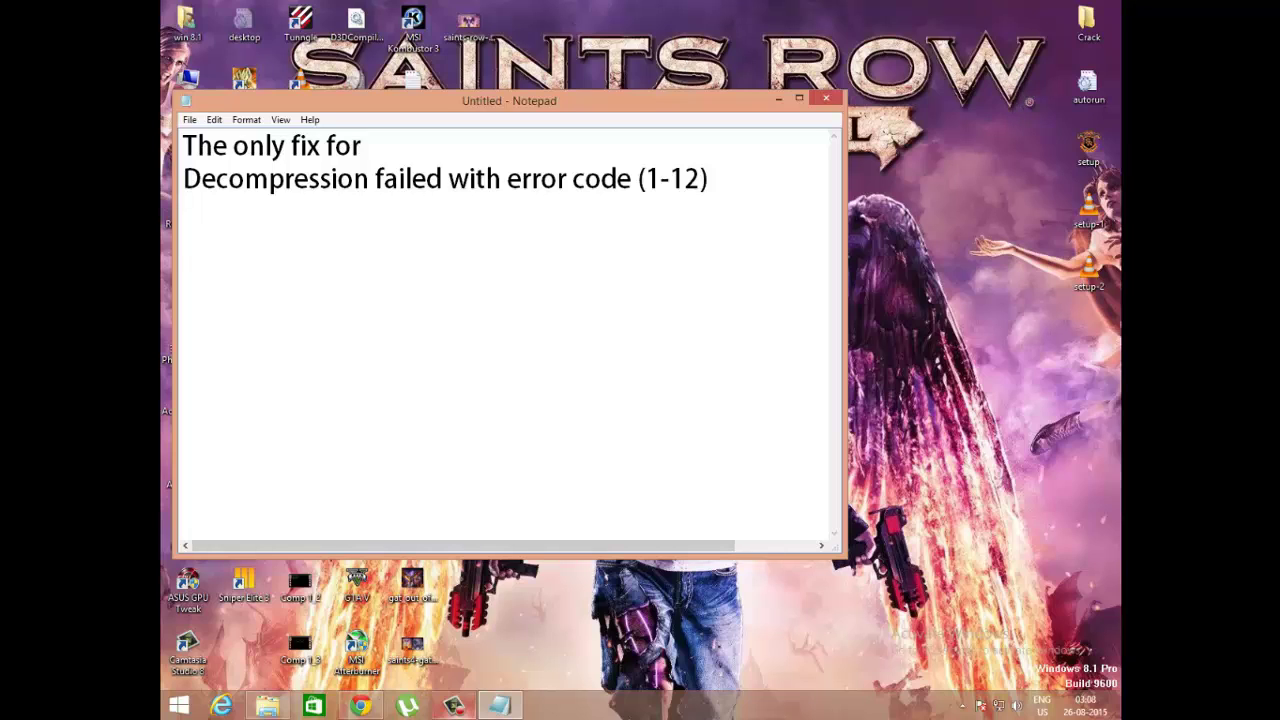
# Step: Add the heading "1st fix (50% success probability)" below the error description in the note, leaving a blank line before it
pyautogui.write('1st fix (')
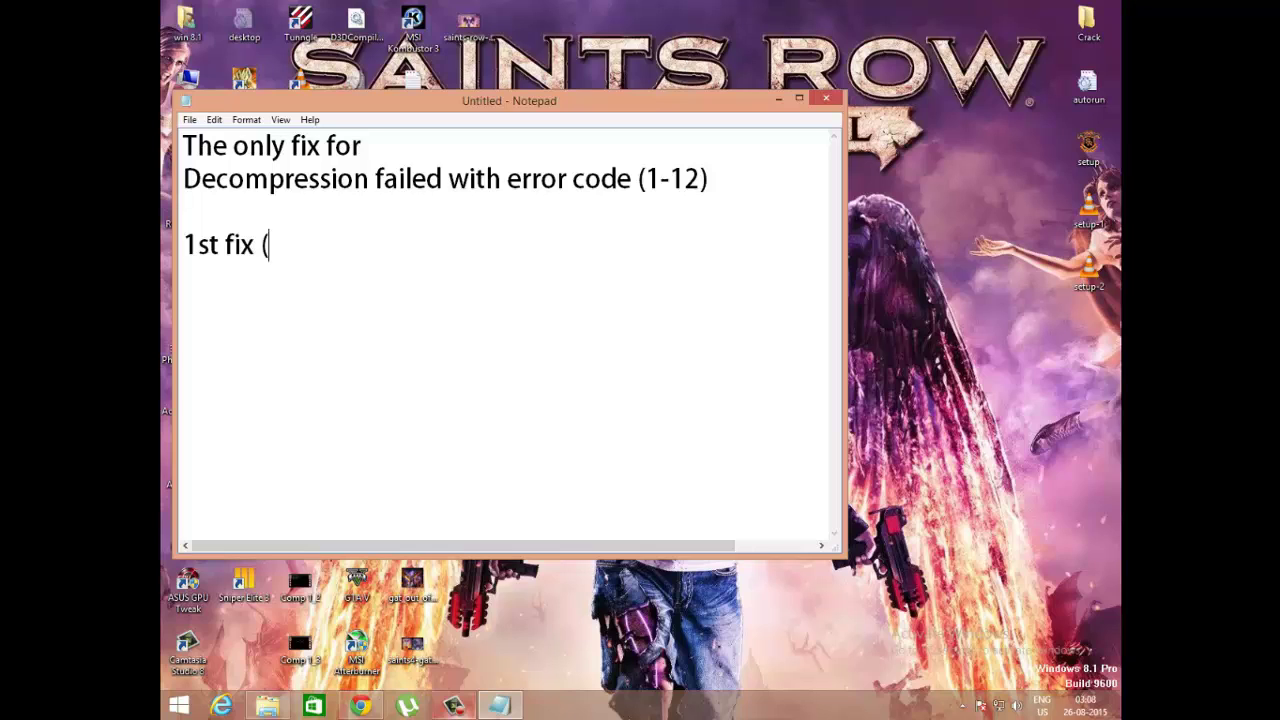
pyautogui.write('50% succesds')
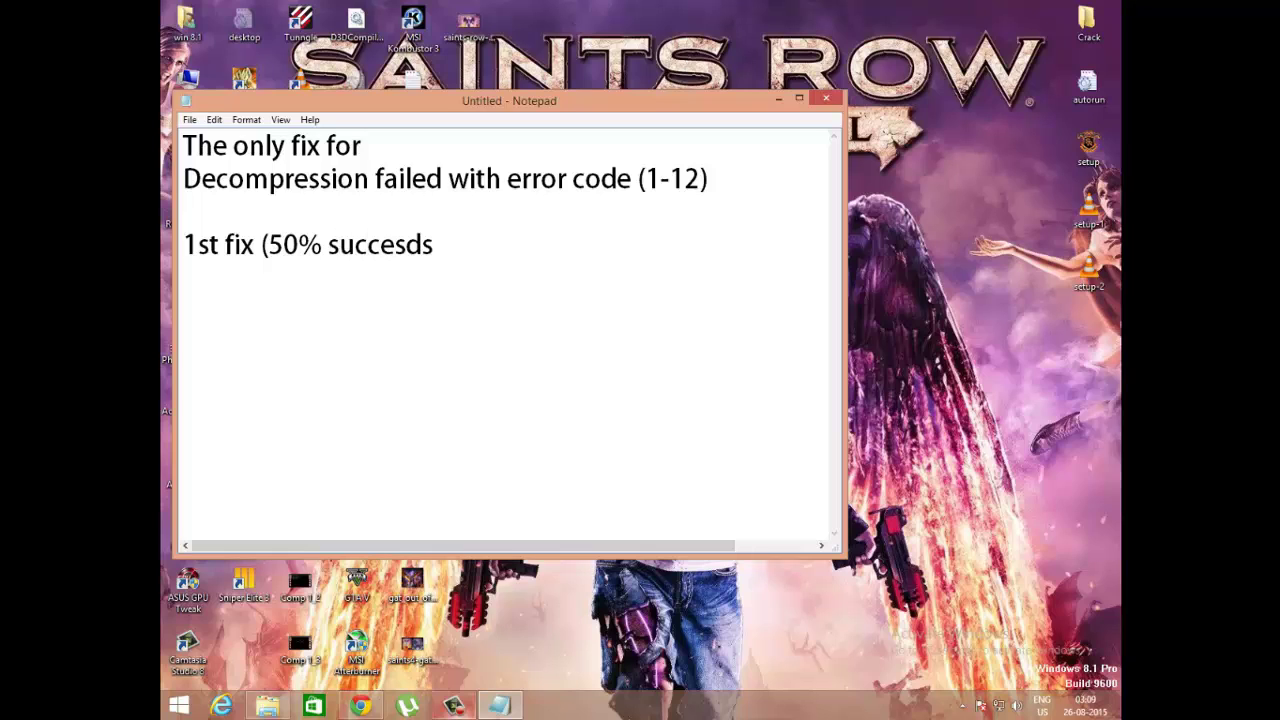
pyautogui.press('BackSpace')
pyautogui.press('BackSpace')
pyautogui.write('s prop')
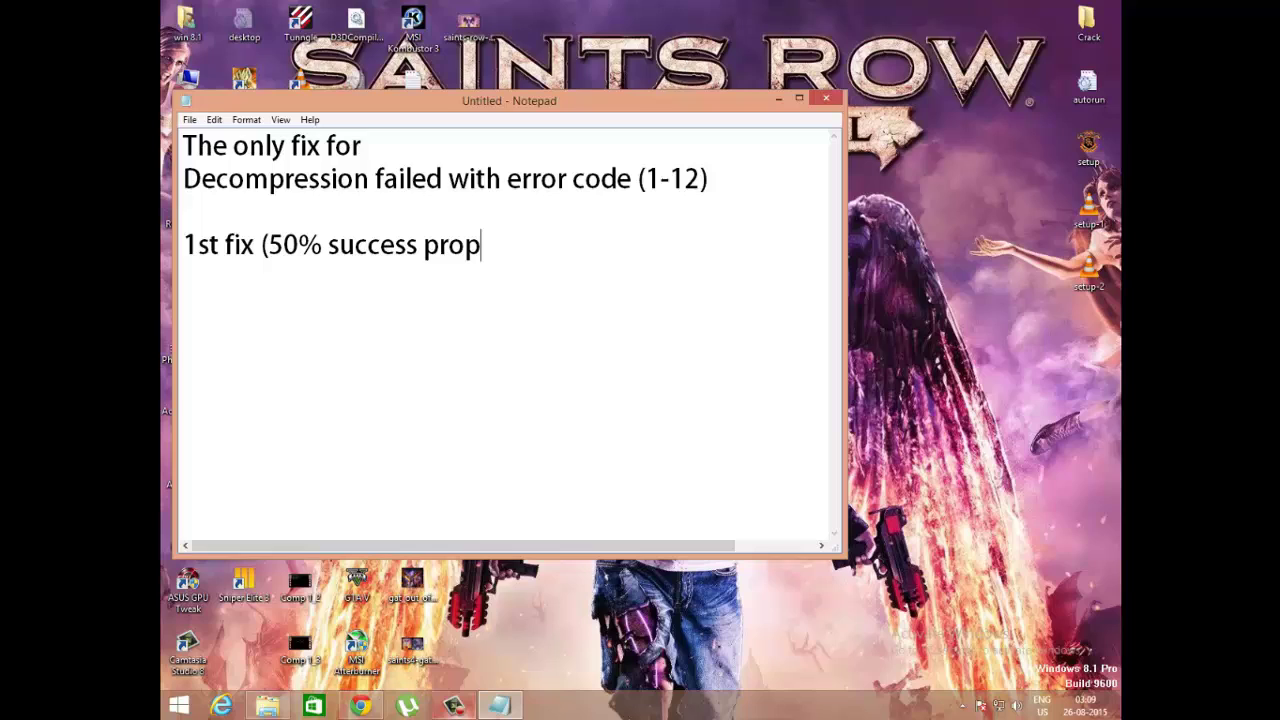
pyautogui.press('BackSpace')
pyautogui.write('bability')
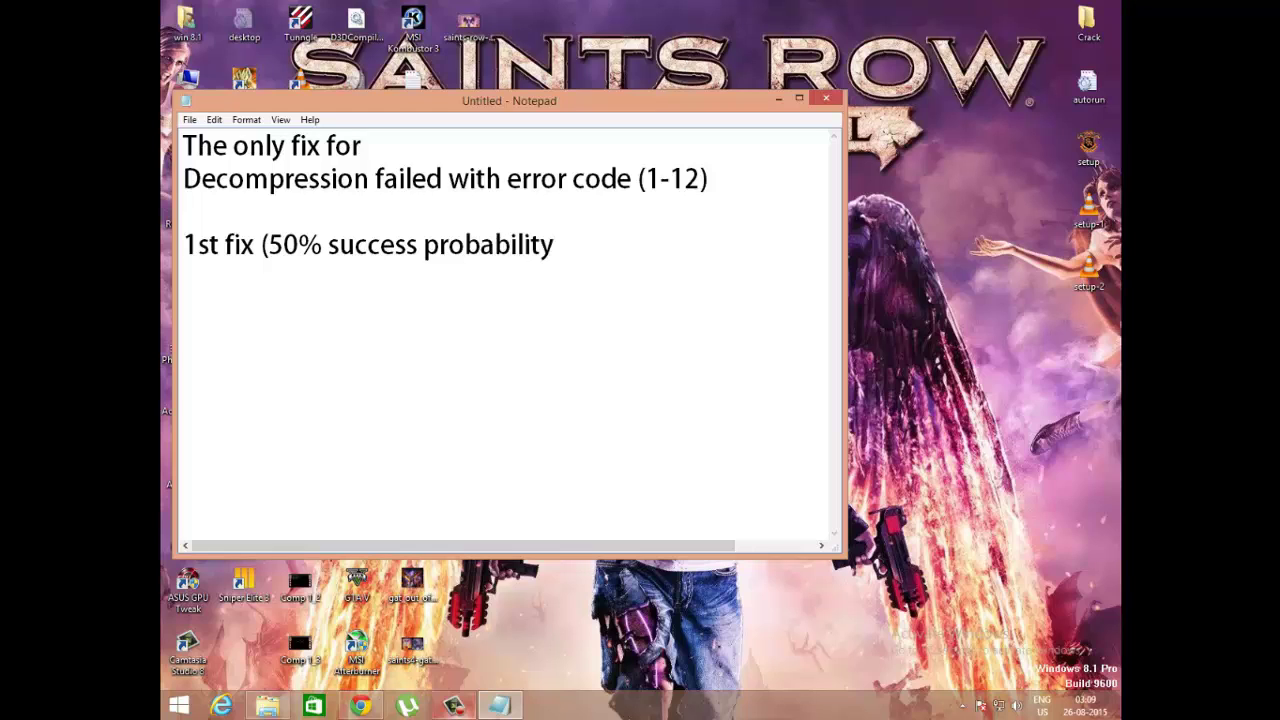
pyautogui.write(')  ')
# Step: Write the first fix's instruction "change the directory of the program/game" under its heading
pyautogui.write('change ')
pyautogui.write('the dire')
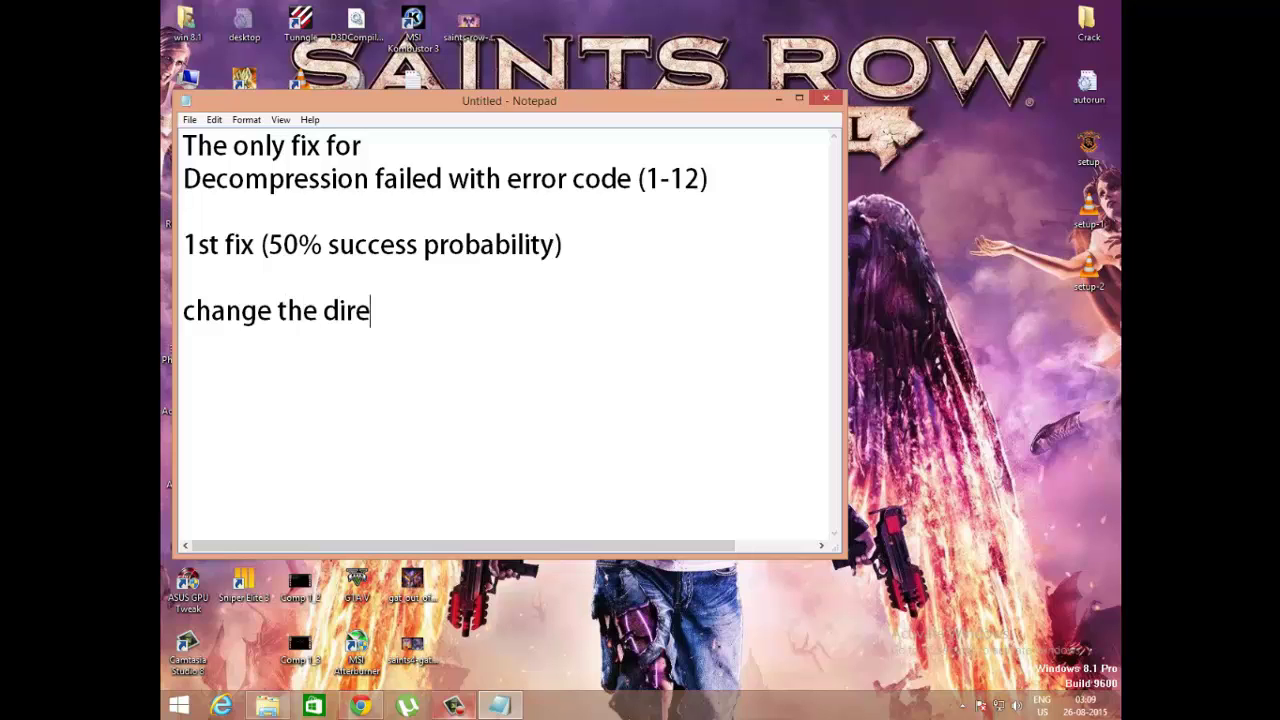
pyautogui.write('c')
pyautogui.write('tory ')
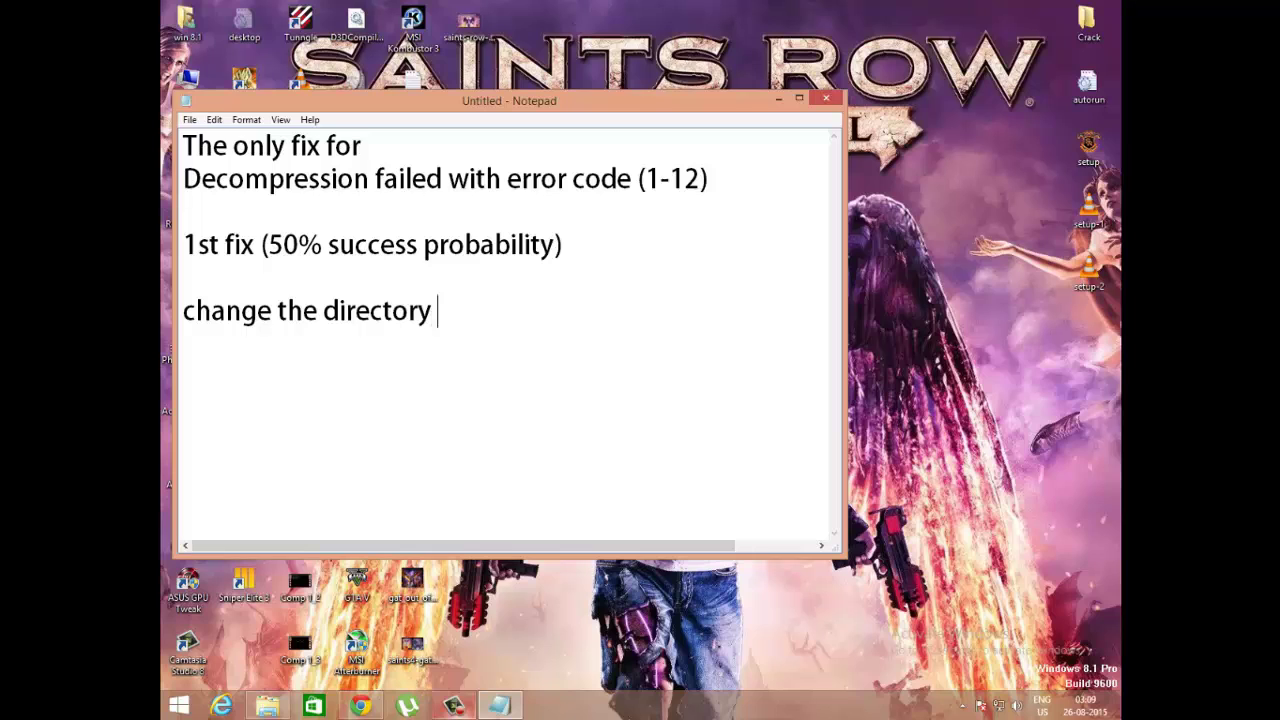
pyautogui.write('of the ')
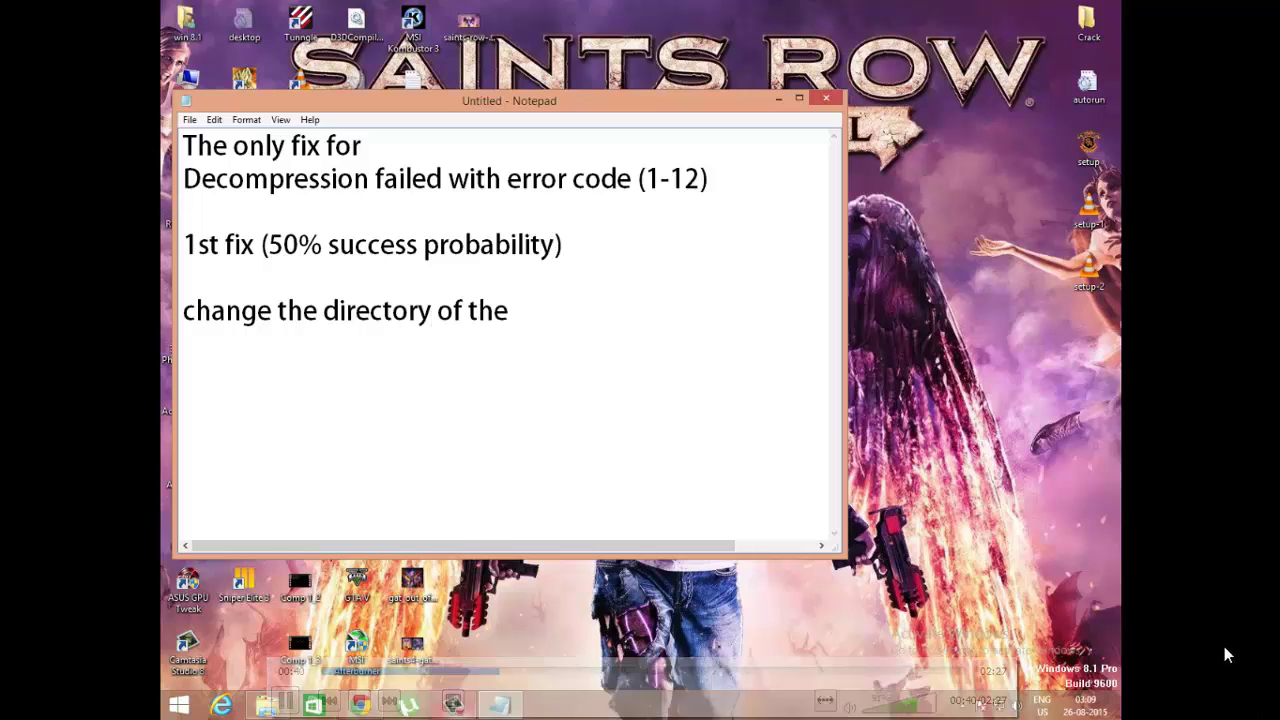
pyautogui.write('ga')
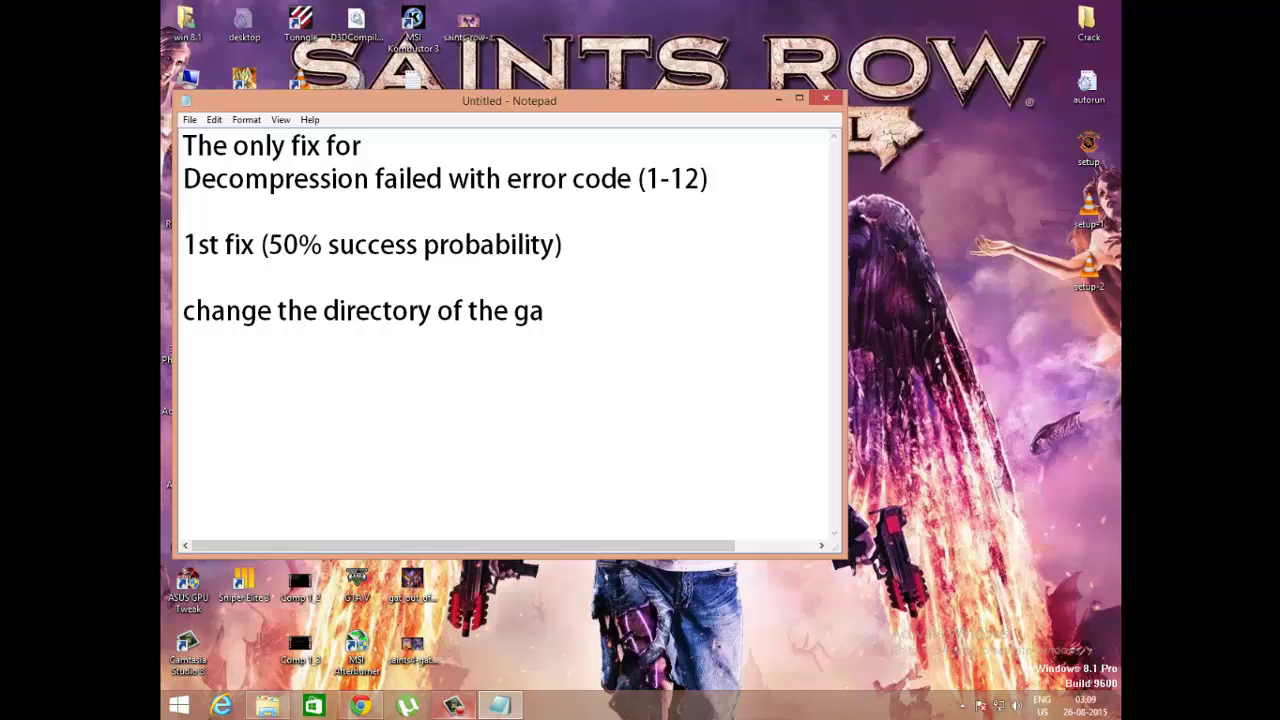
pyautogui.press('BackSpace')
pyautogui.press('BackSpace')
pyautogui.write('prog')
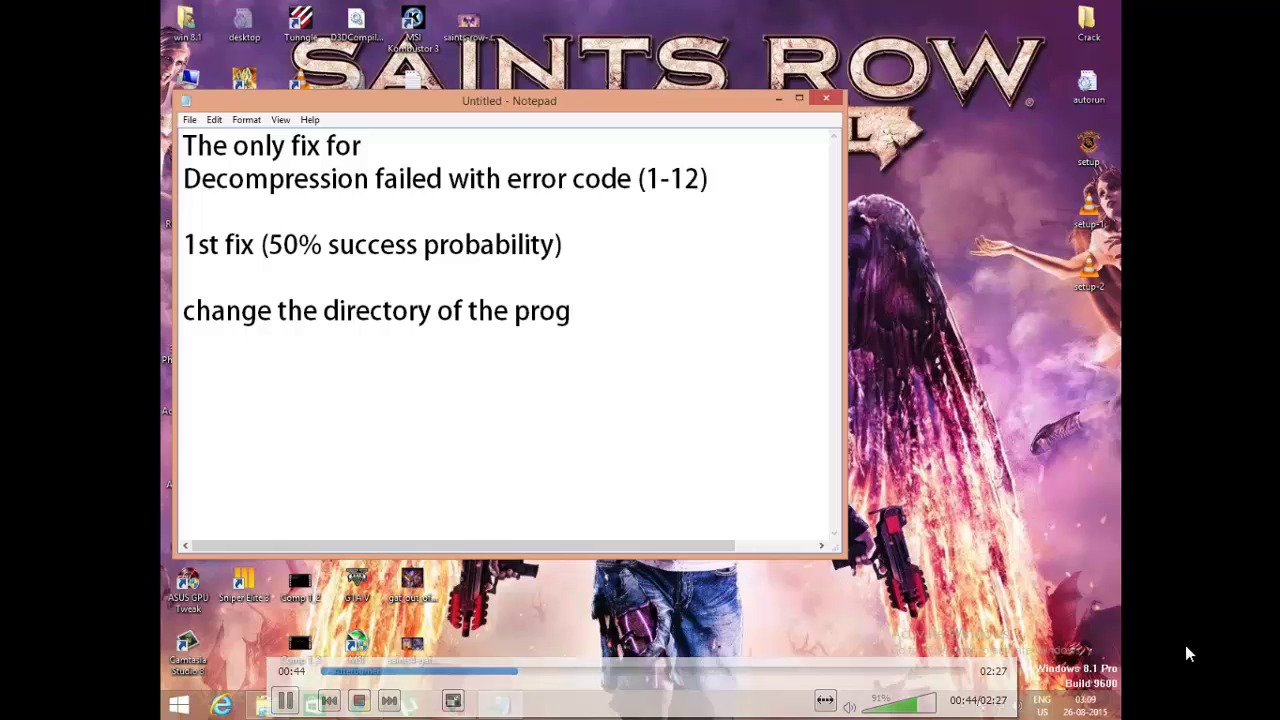
pyautogui.write('ram/gae')
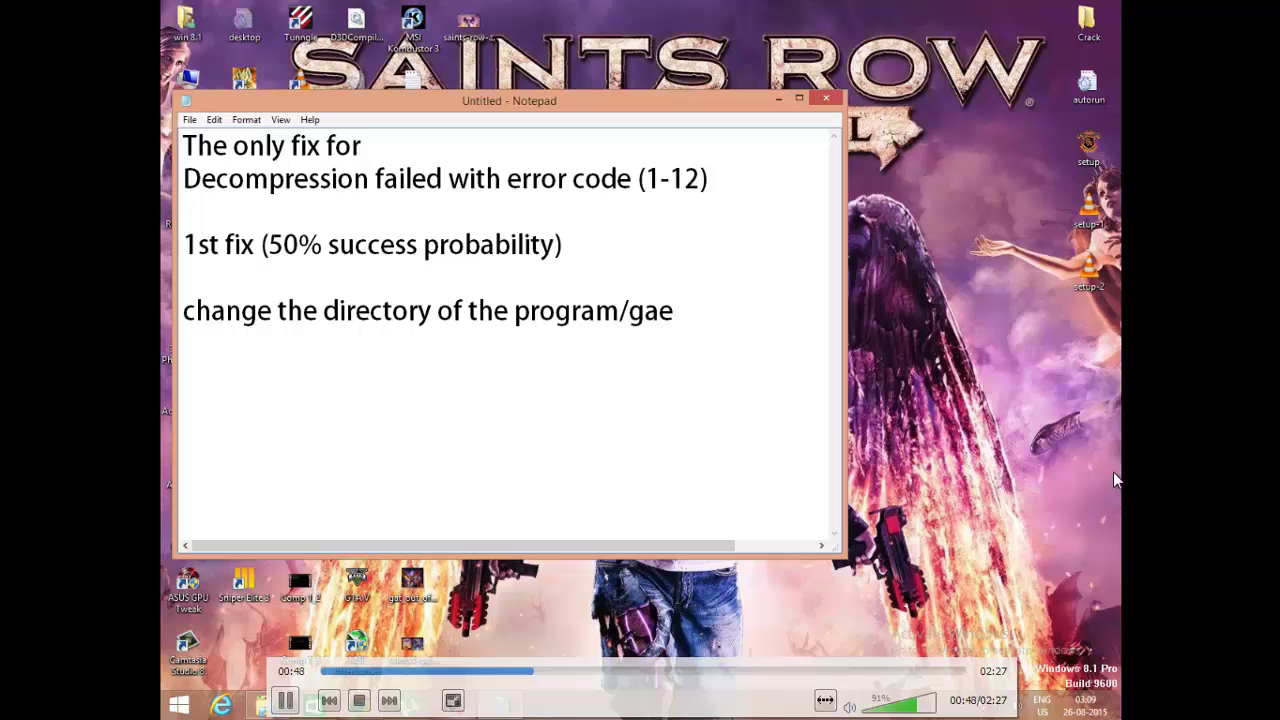
pyautogui.press('BackSpace')
pyautogui.write('me')
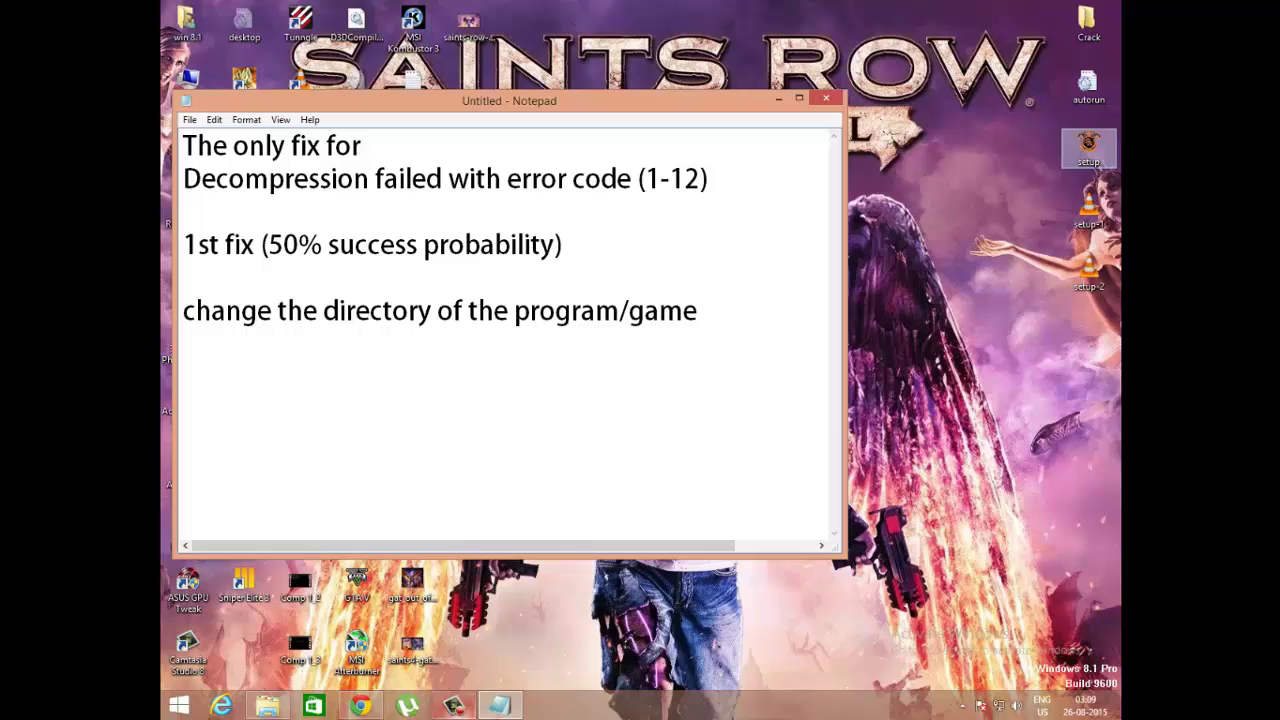
# Step: Launch the game setup from the desktop and set its destination folder to D:\srgoh, accepting installation into the existing folder
pyautogui.click(1088, 143)
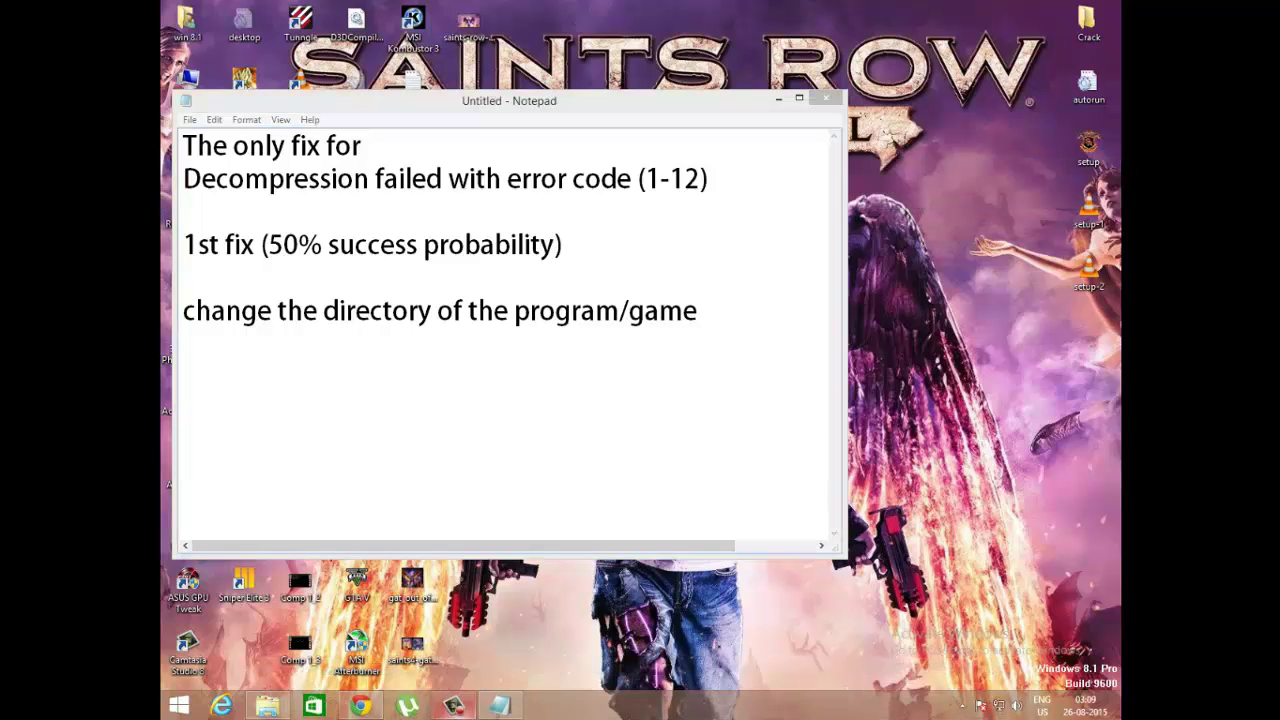
pyautogui.press('Return')
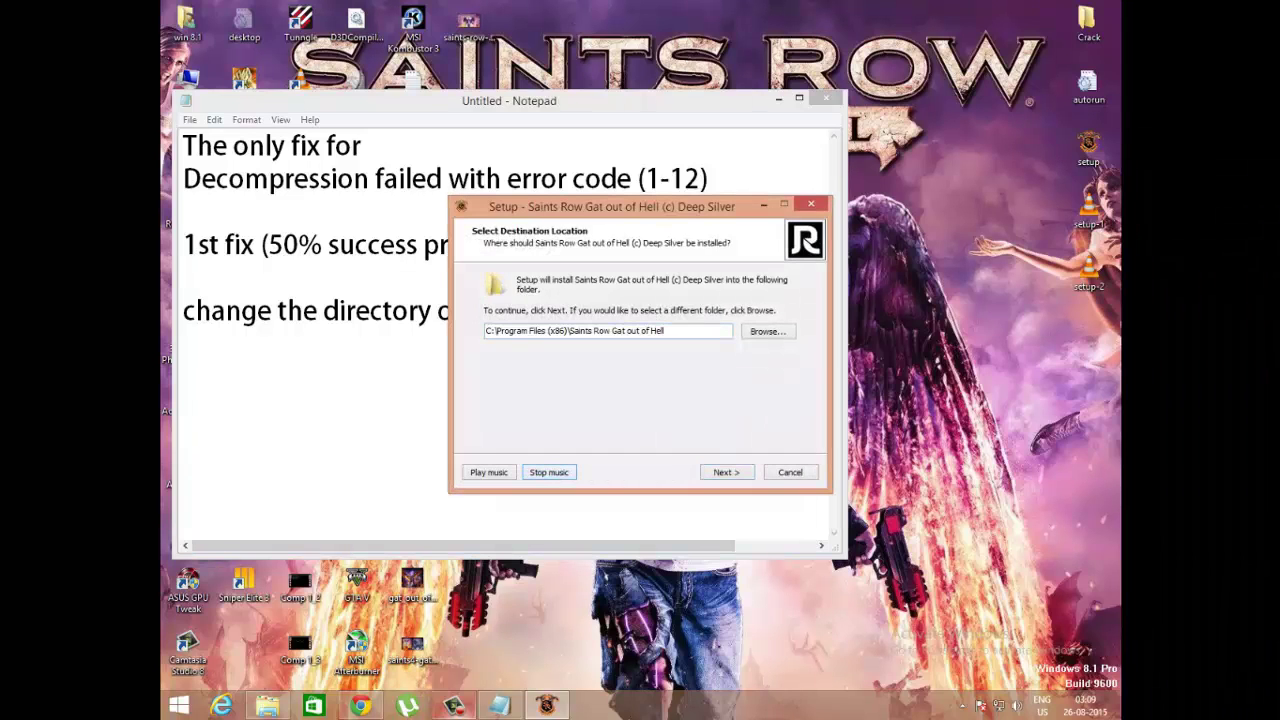
pyautogui.moveTo(665, 330); pyautogui.dragTo(486, 330)
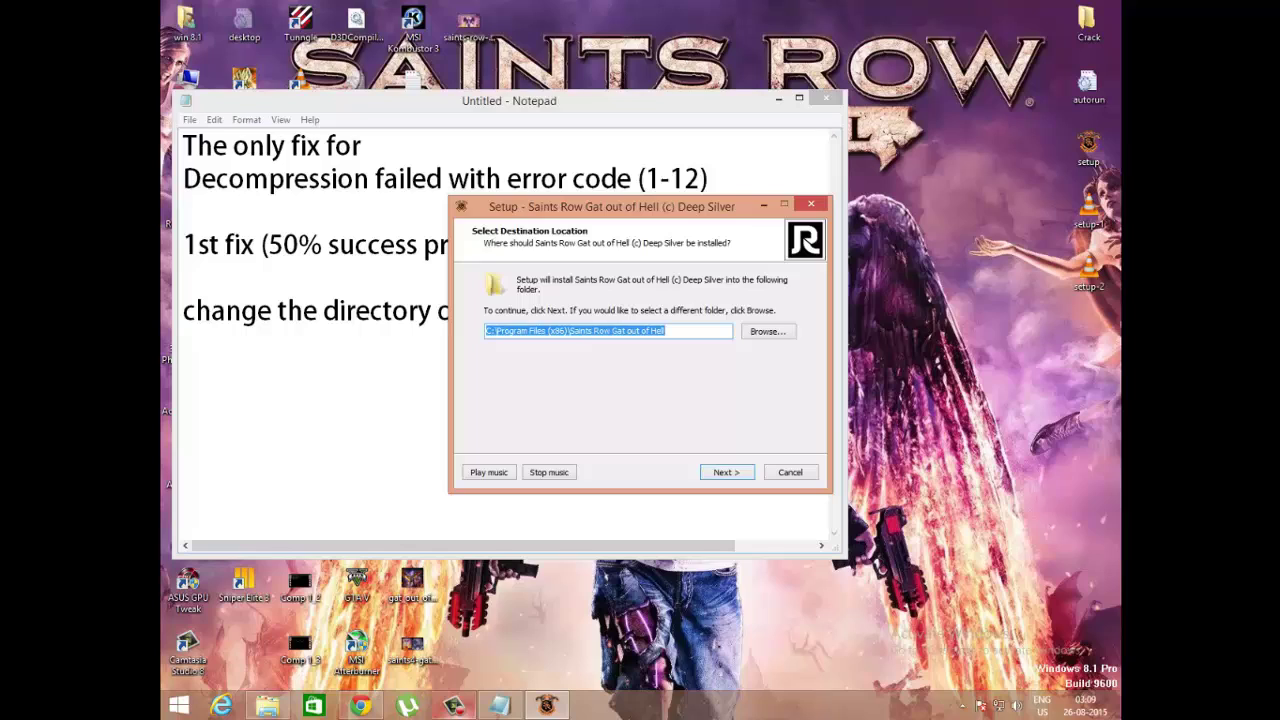
pyautogui.write('D')
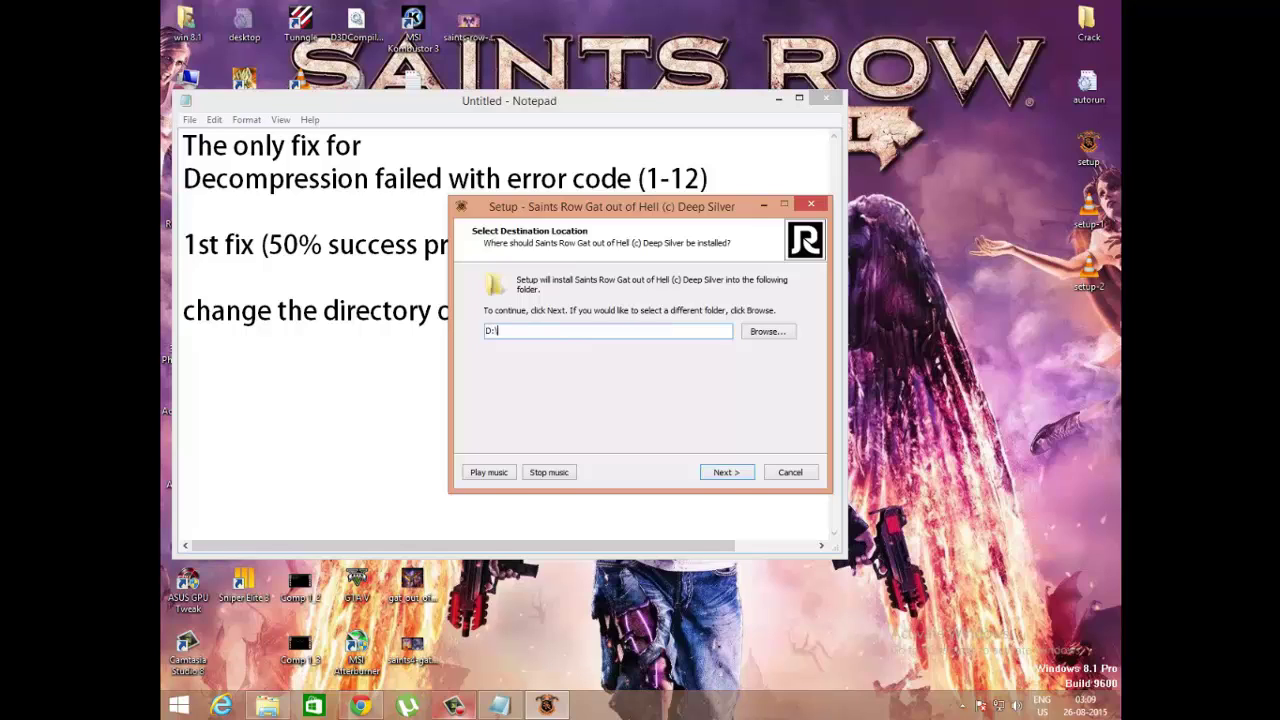
pyautogui.write(':\\SG')
pyautogui.press('BackSpace')
pyautogui.write('R')
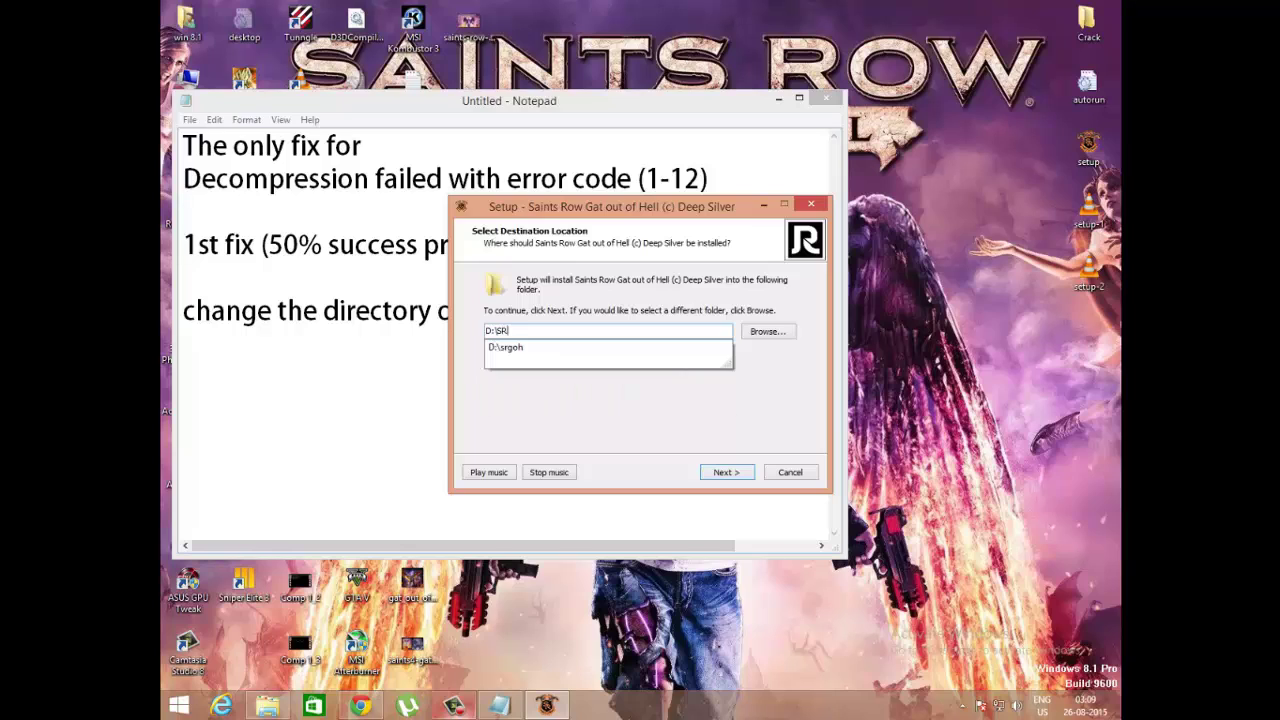
pyautogui.press('Down')
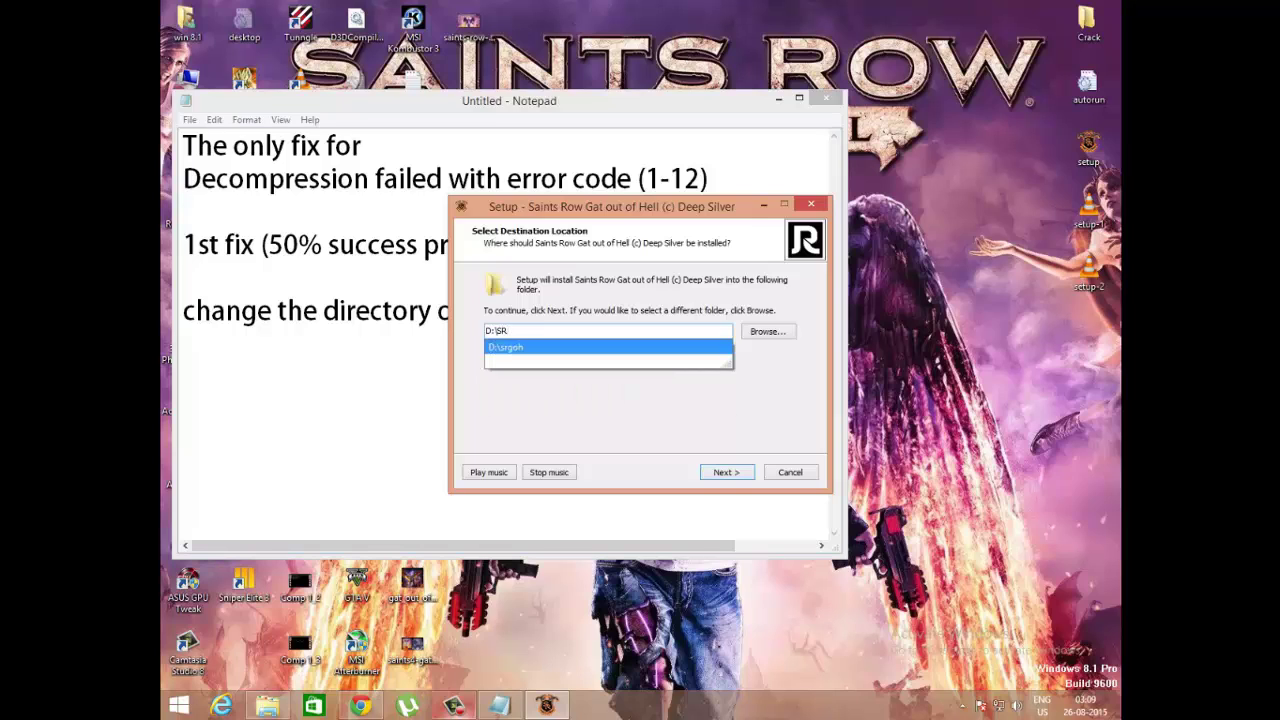
pyautogui.press('Return')
pyautogui.press('Return')
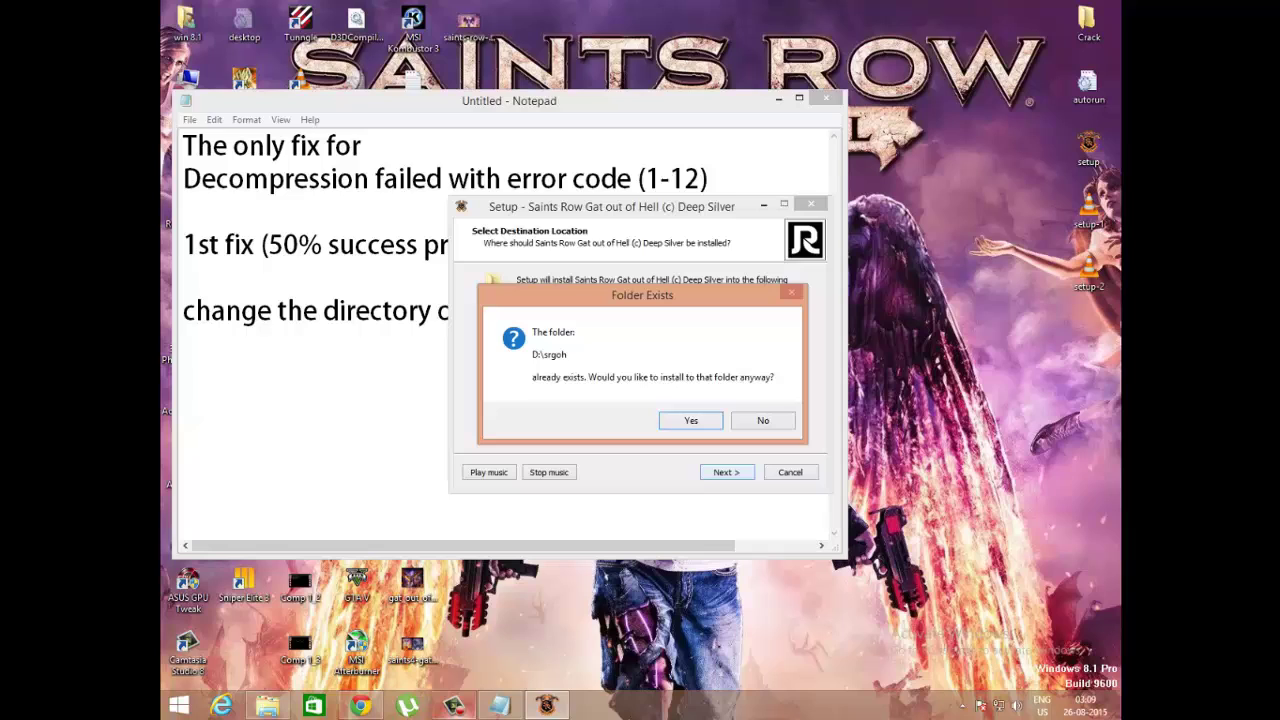
pyautogui.press('Return')
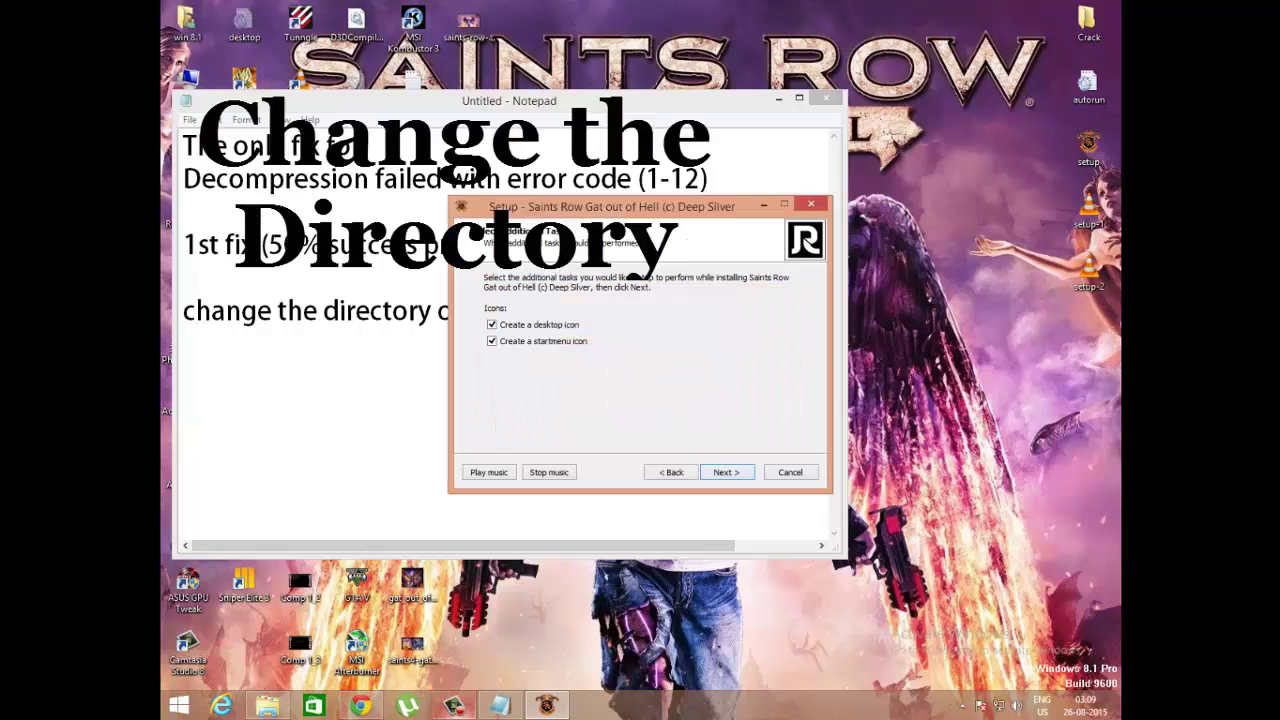
# Step: Keep the desktop and start menu icon tasks and start installing to D:\srgoh
pyautogui.press('Return')
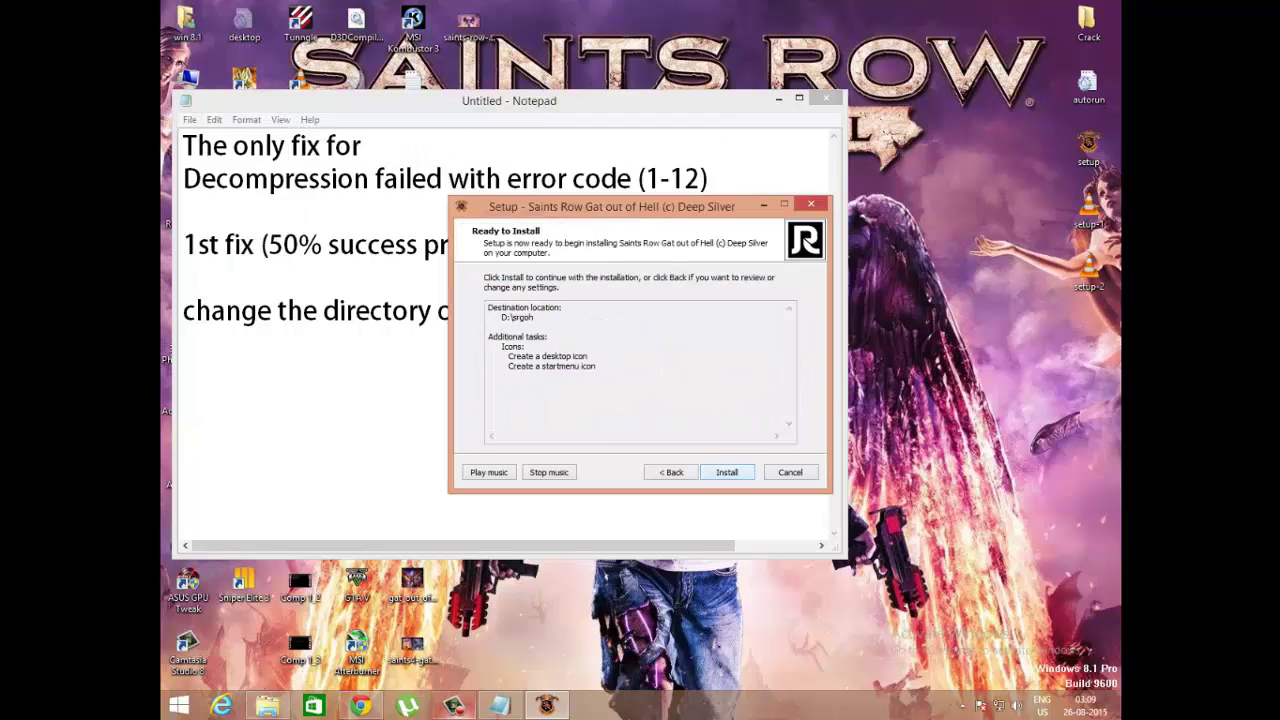
pyautogui.press('Return')
pyautogui.hotkey('alt', 'Tab')
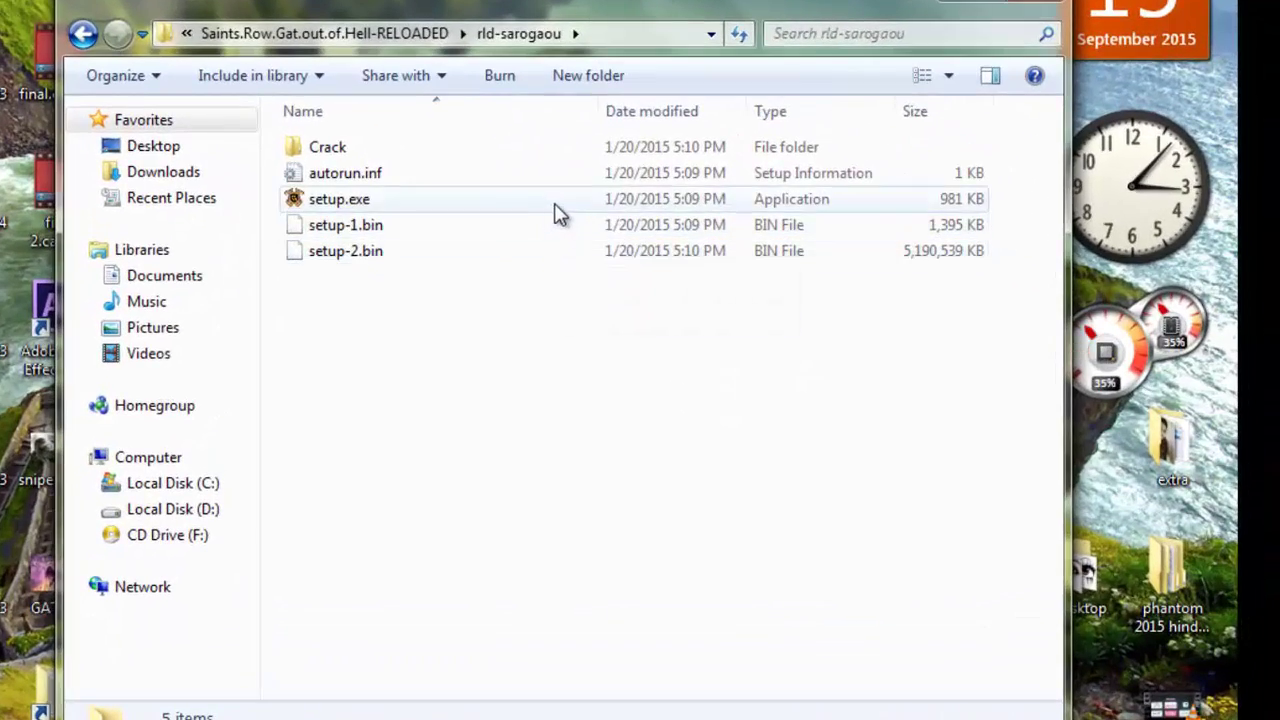
# Step: Run setup.exe from the rld-sarogaou folder and dismiss the notice about supporting the developers
pyautogui.doubleClick(555, 211)
pyautogui.click(460, 368)
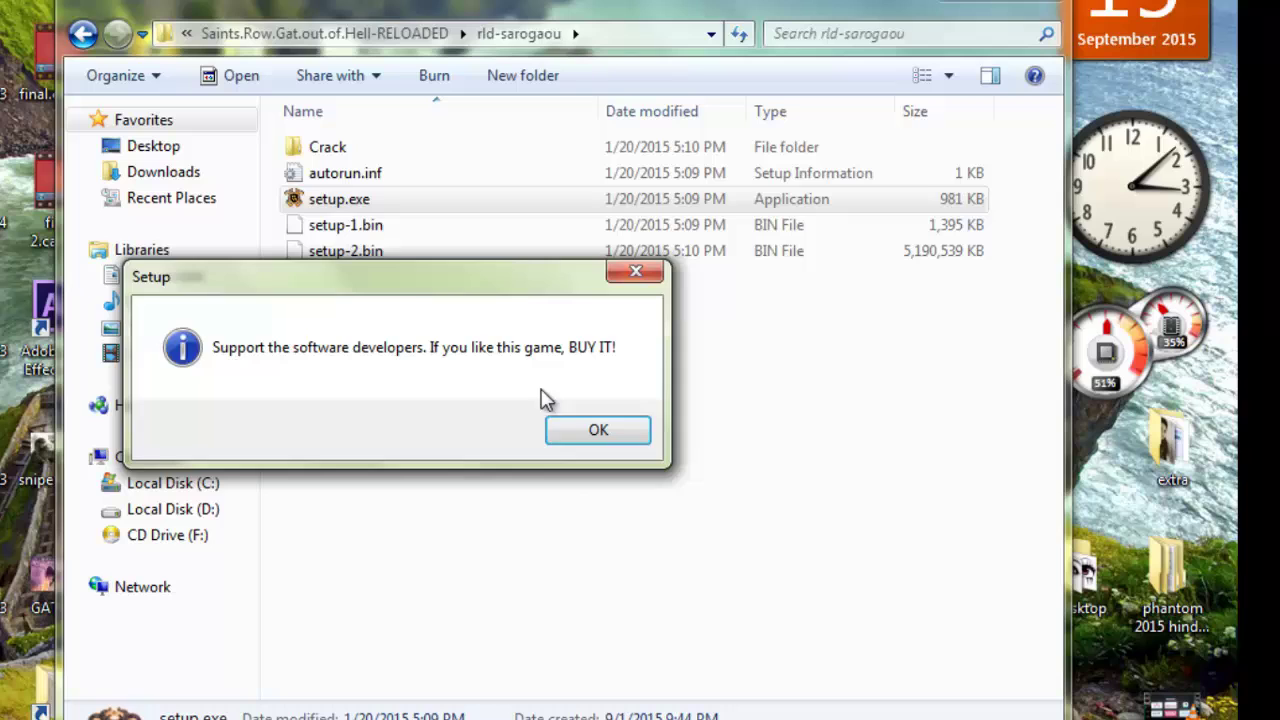
pyautogui.click(568, 427)
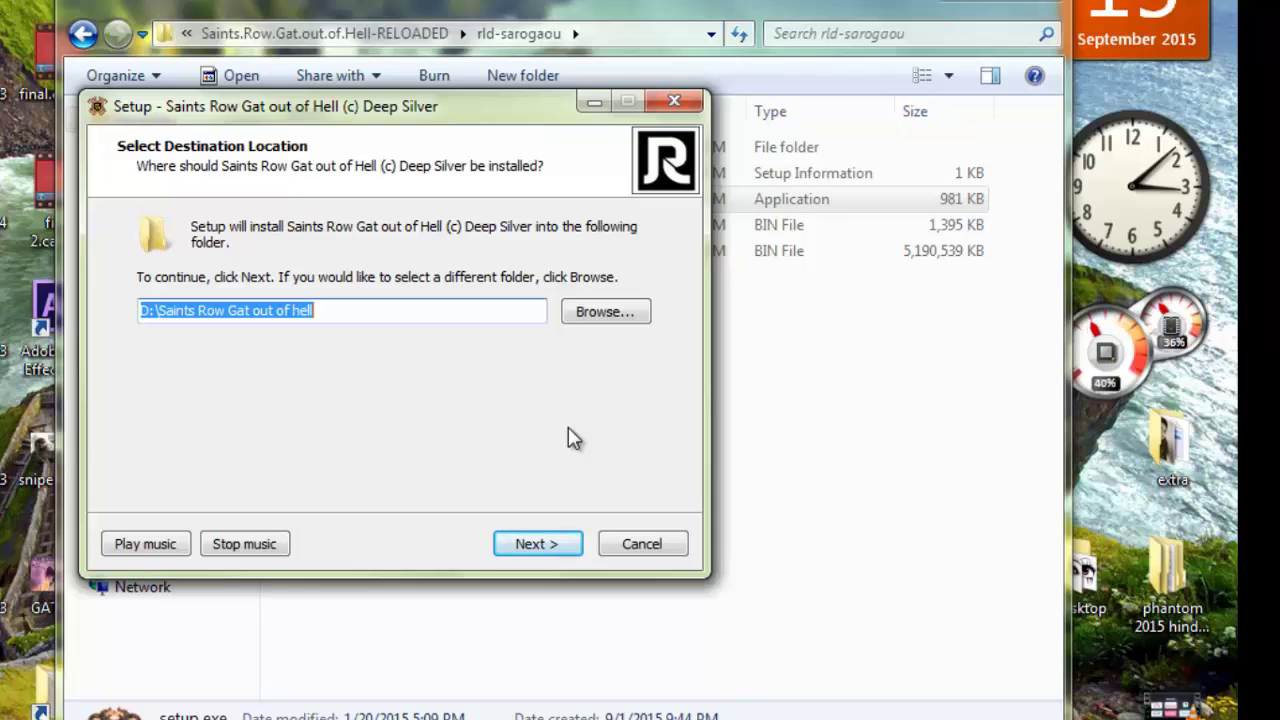
# Step: Accept D:\Saints Row Gat out of hell as the destination, keep both icon tasks and start the installation
pyautogui.click(534, 543)
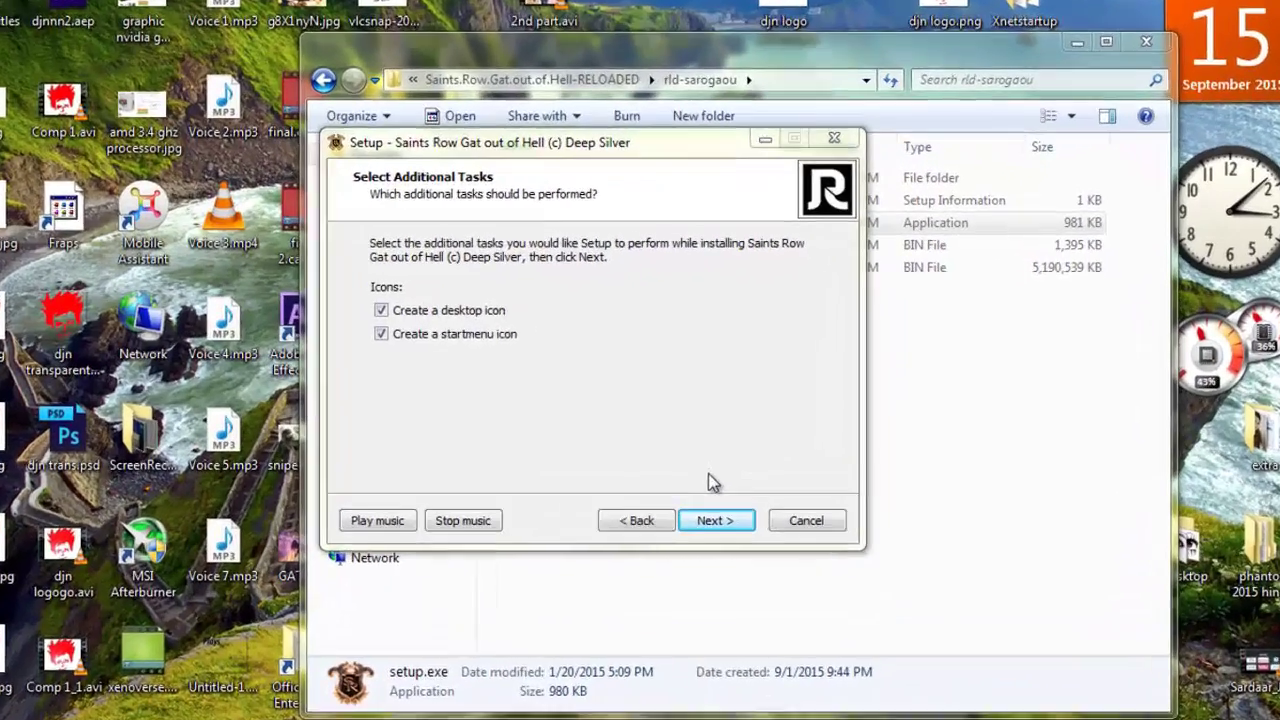
pyautogui.click(712, 521)
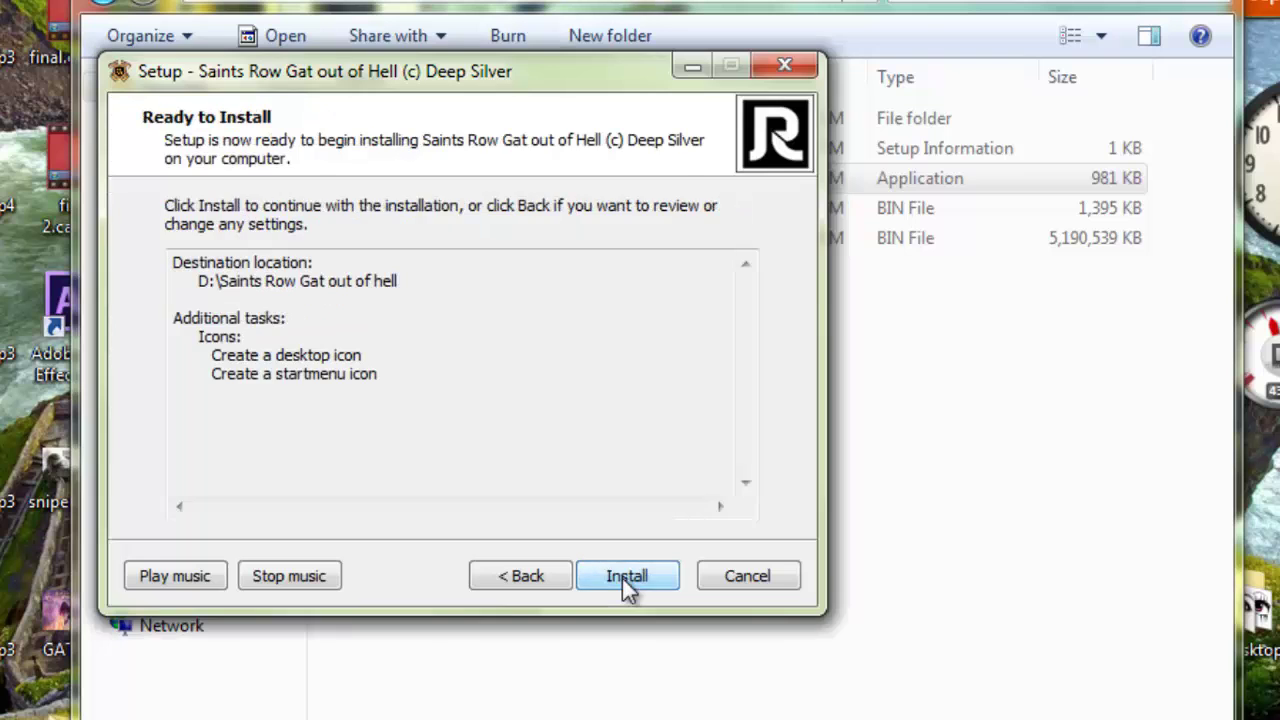
pyautogui.click(622, 578)
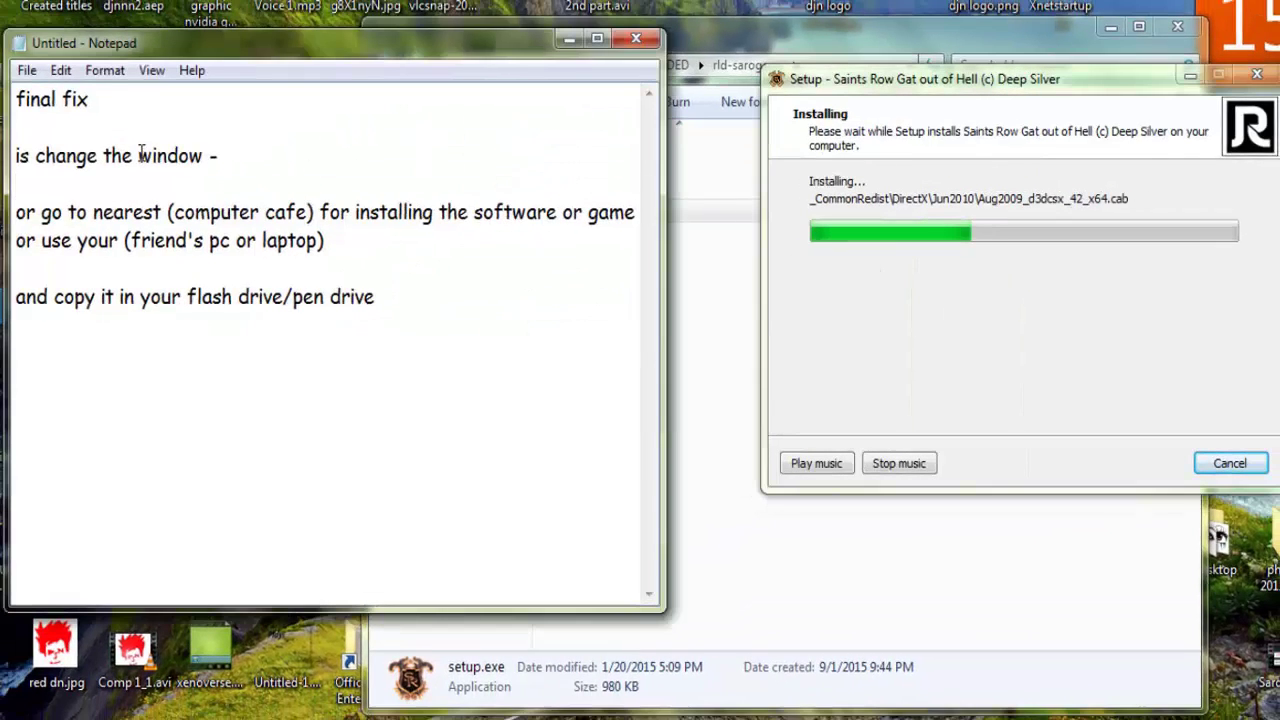
# Step: Go through the final fix notes on changing Windows, installing on another computer and copying to a flash drive while setup runs
pyautogui.moveTo(141, 155); pyautogui.dragTo(14, 155)
pyautogui.click(274, 177)
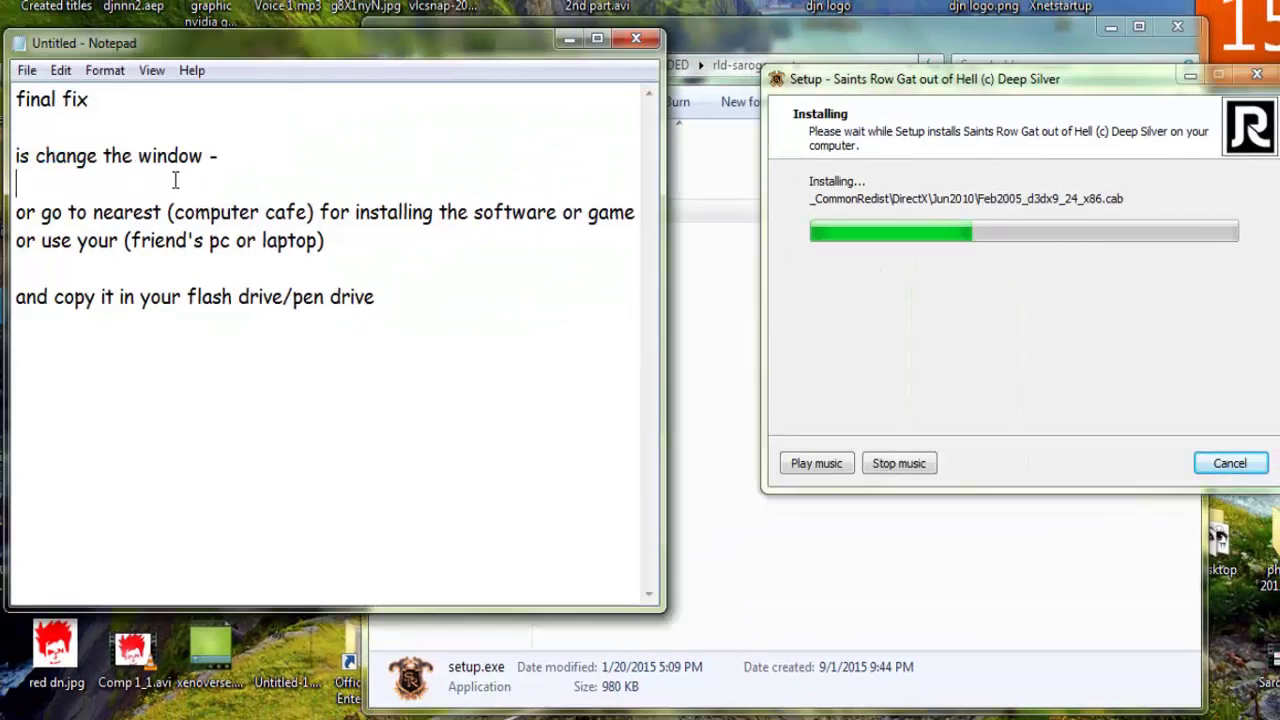
pyautogui.moveTo(64, 213); pyautogui.dragTo(349, 213)
pyautogui.click(349, 213)
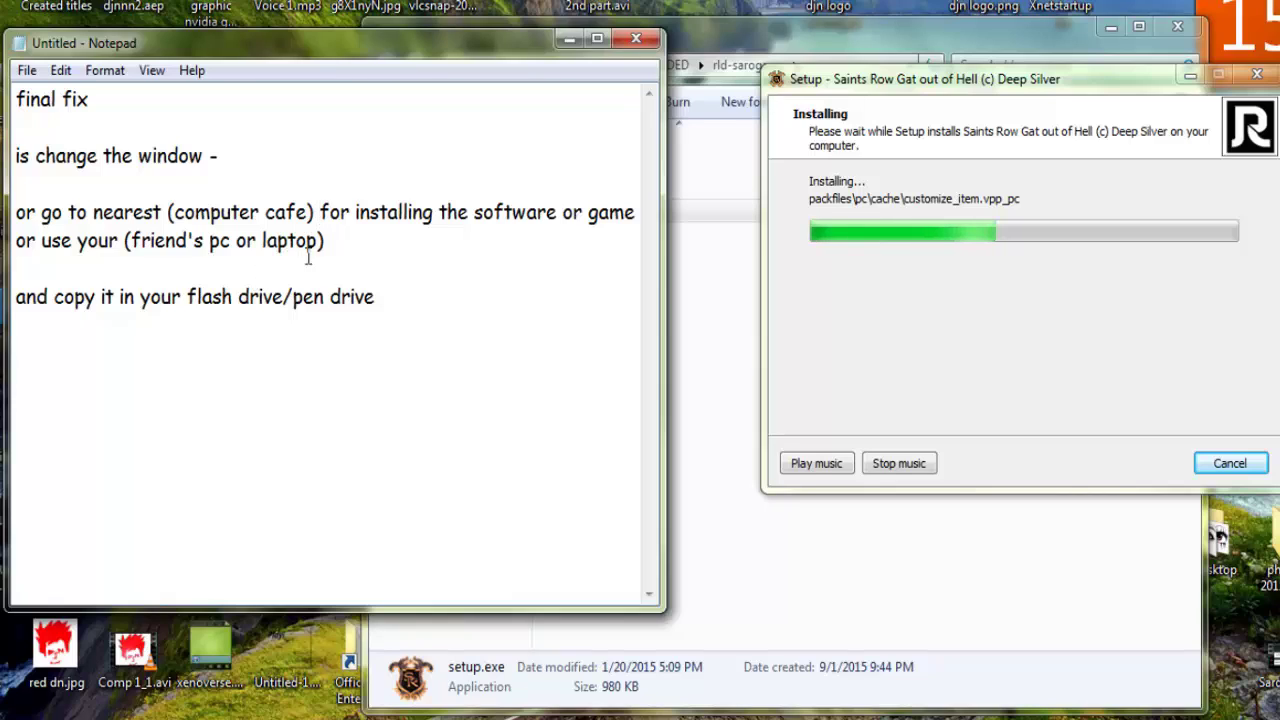
pyautogui.click(335, 251)
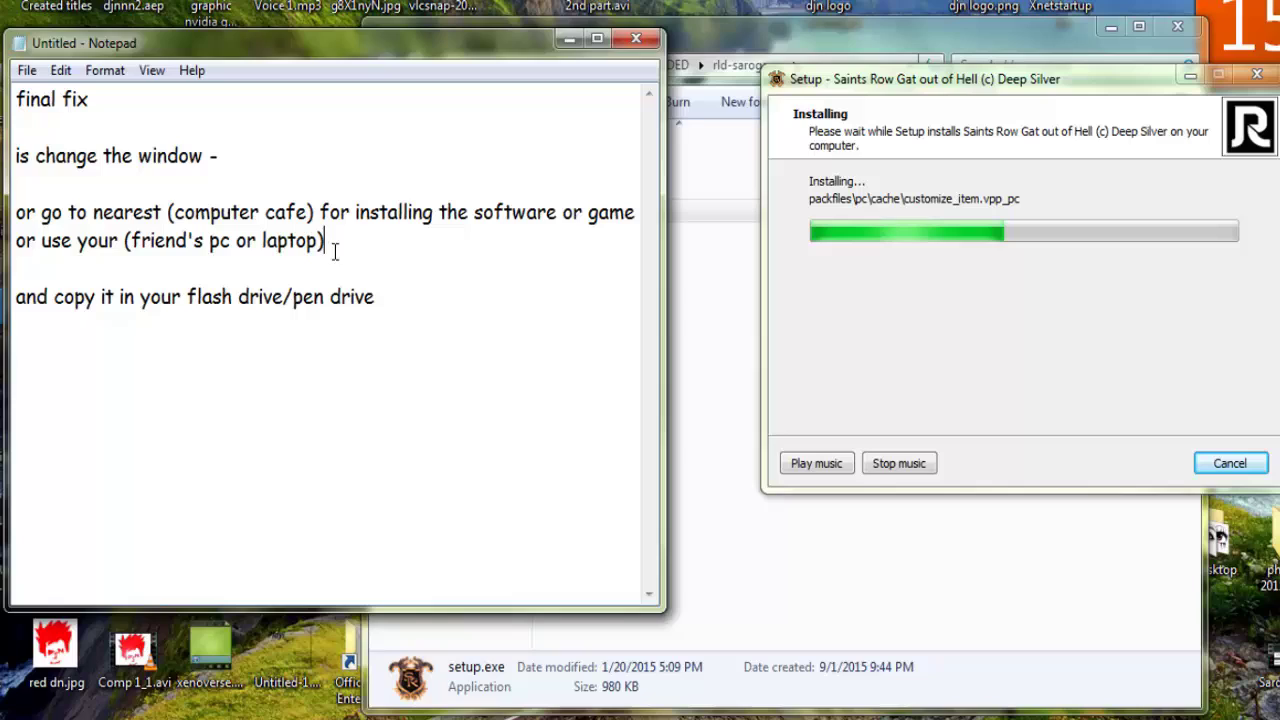
pyautogui.click(383, 300)
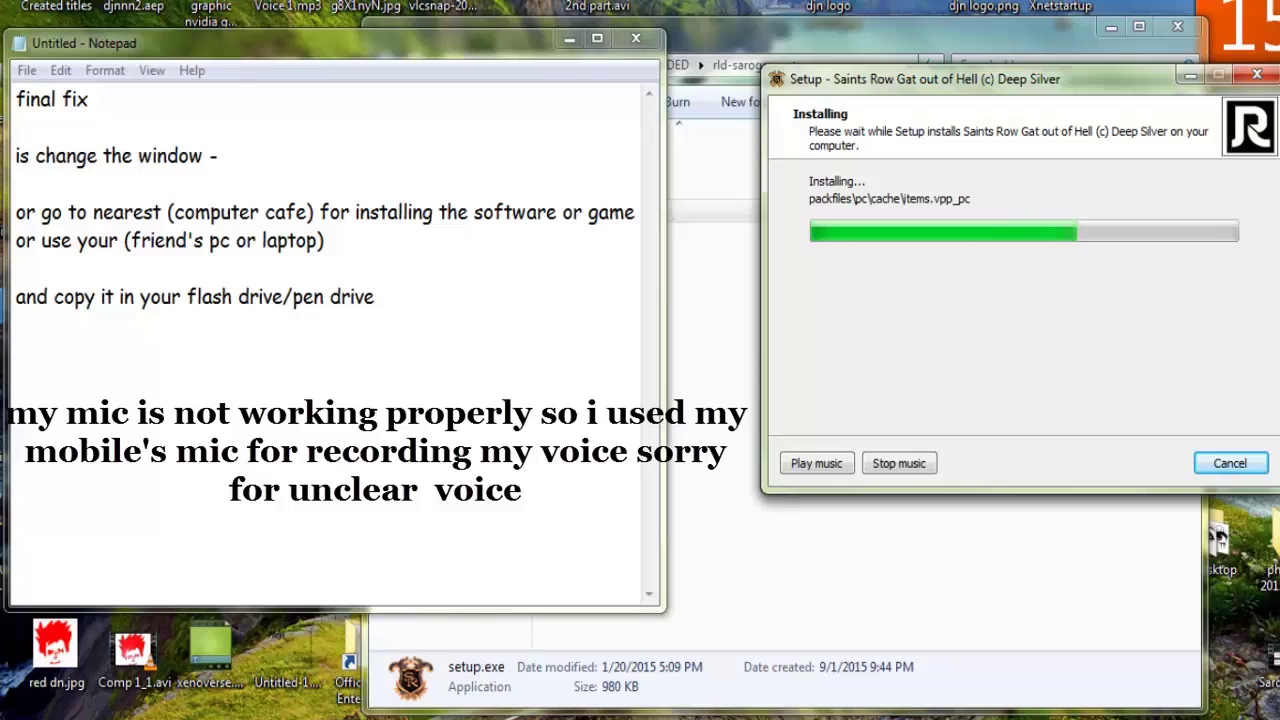
pyautogui.moveTo(543, 715)
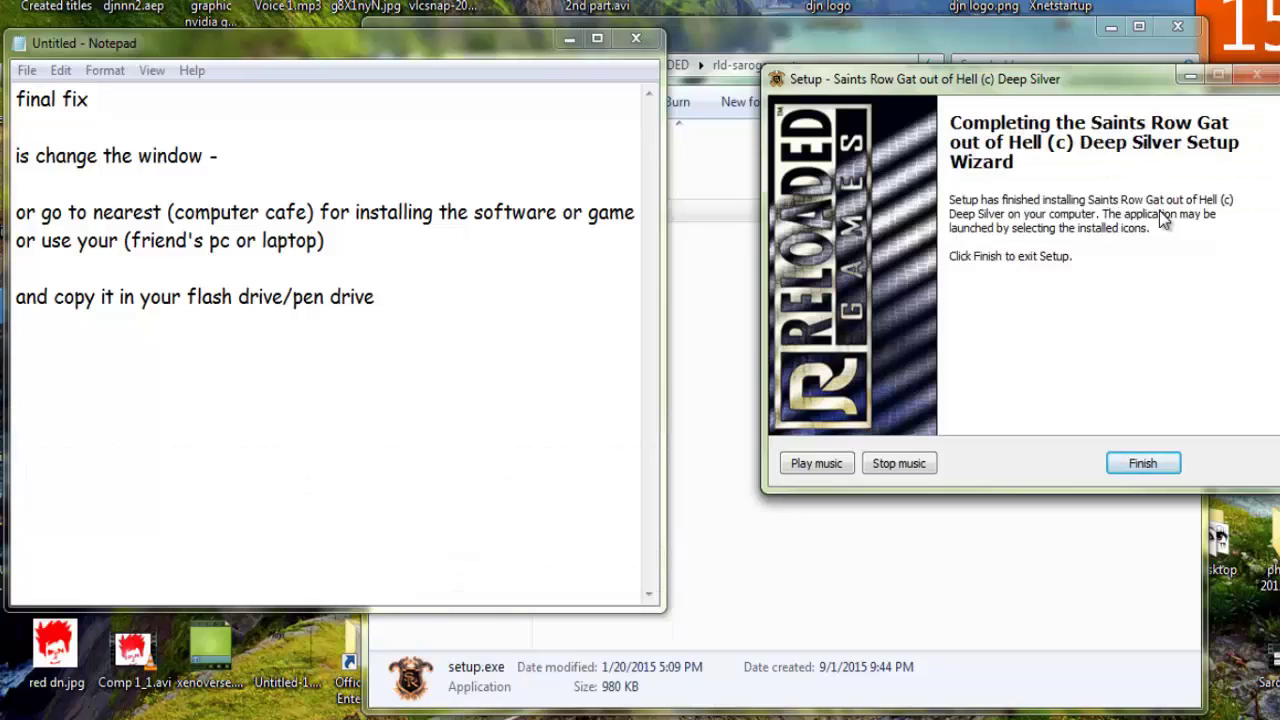